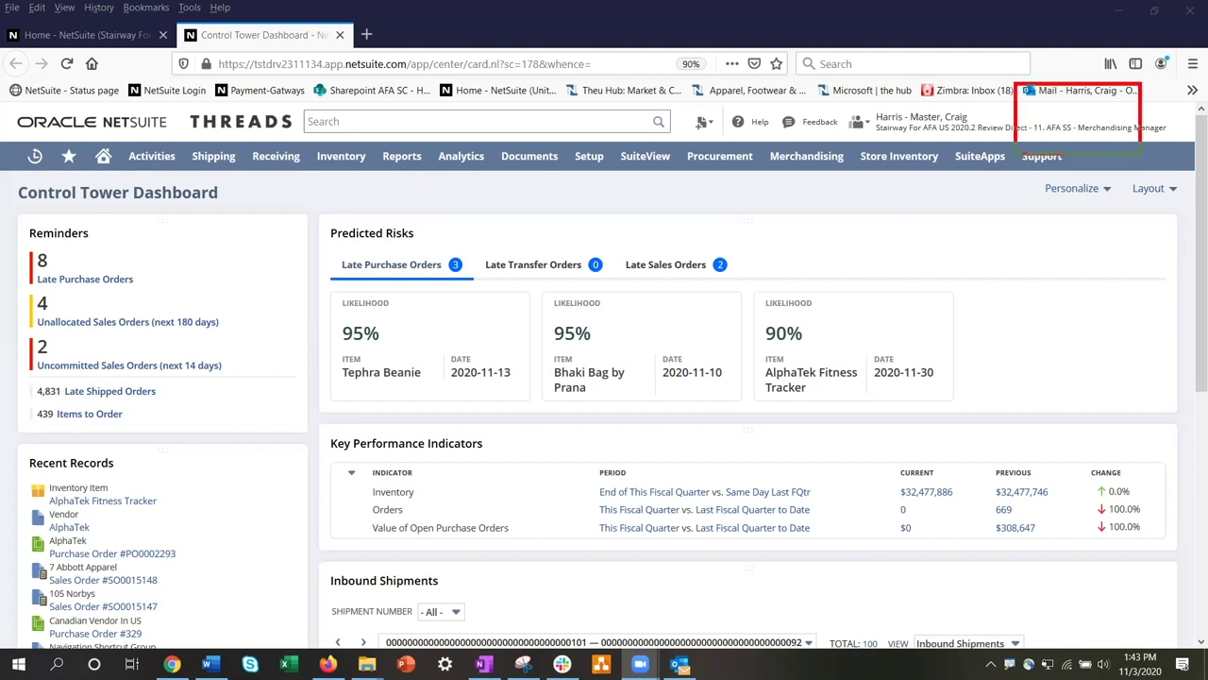
# - Open PO0002293's predicted risk details from the AlphaTek Fitness Tracker 90% card
pyautogui.moveTo(1014, 84); pyautogui.dragTo(1174, 163)
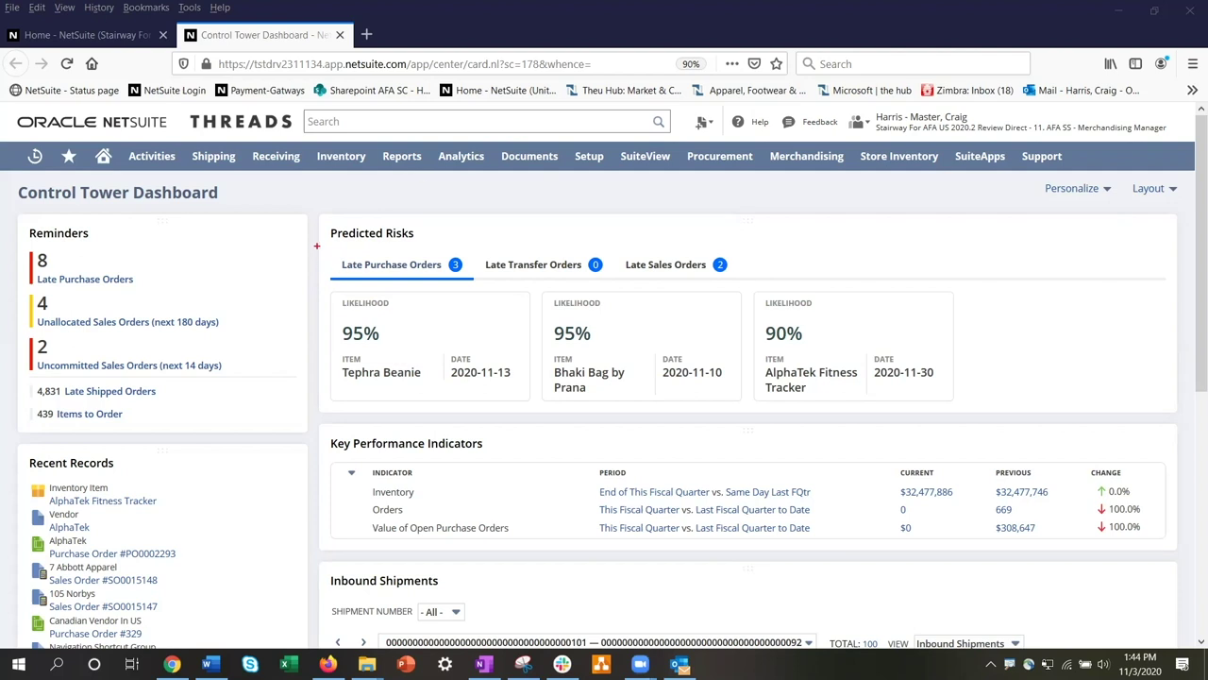
pyautogui.moveTo(318, 244); pyautogui.dragTo(507, 283)
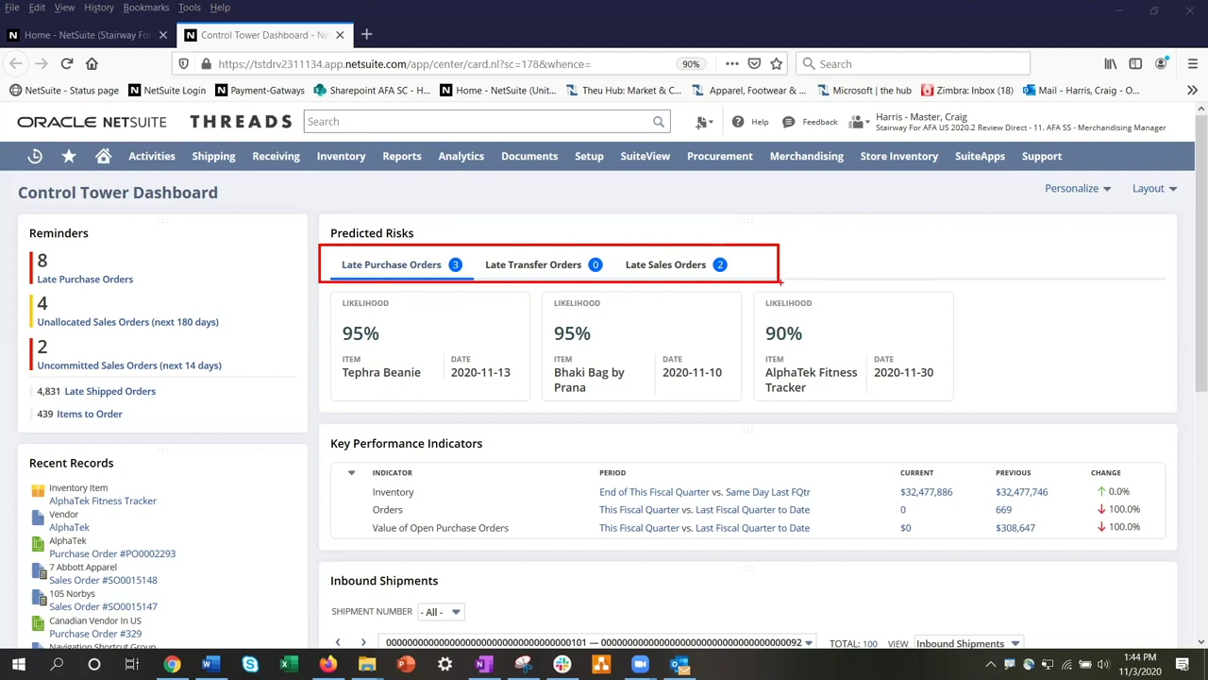
pyautogui.press('Escape')
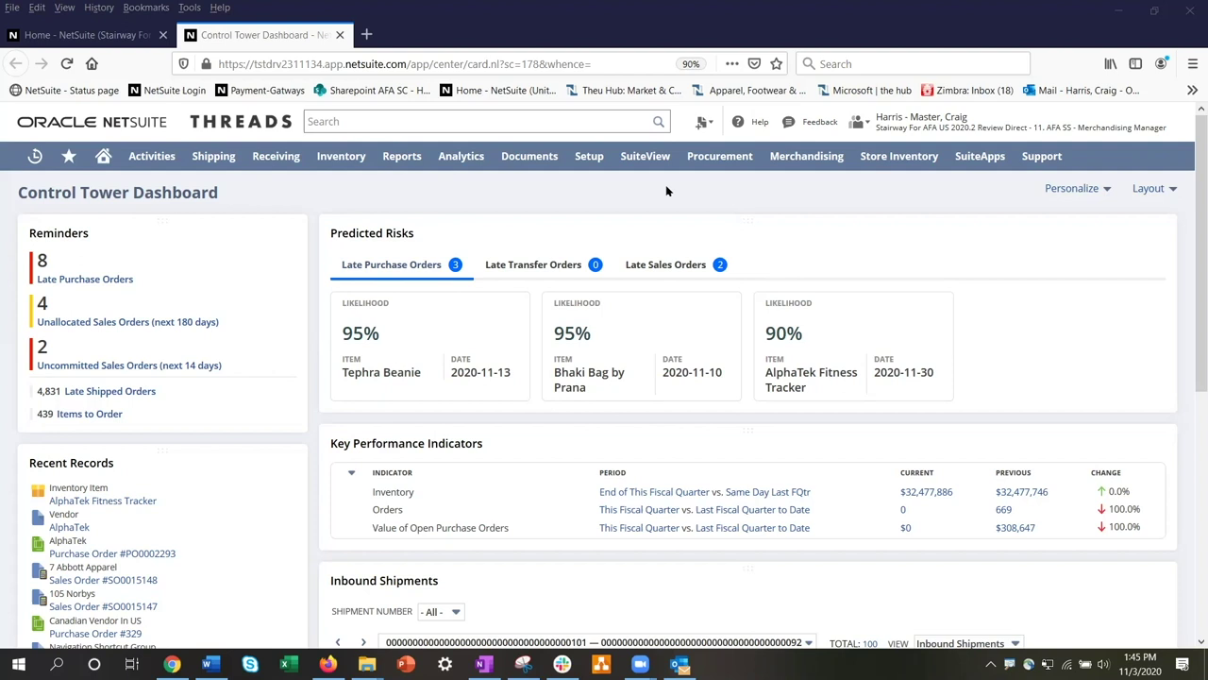
pyautogui.click(799, 336)
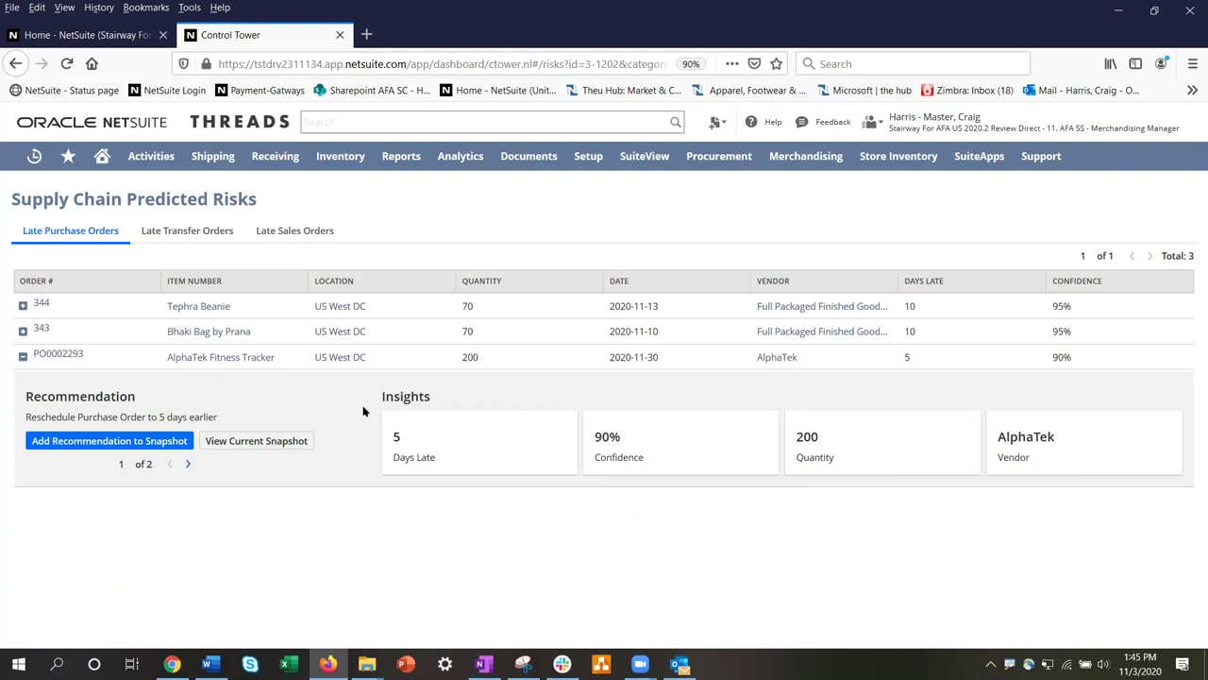
pyautogui.moveTo(344, 370); pyautogui.dragTo(1203, 489)
pyautogui.click(253, 441)
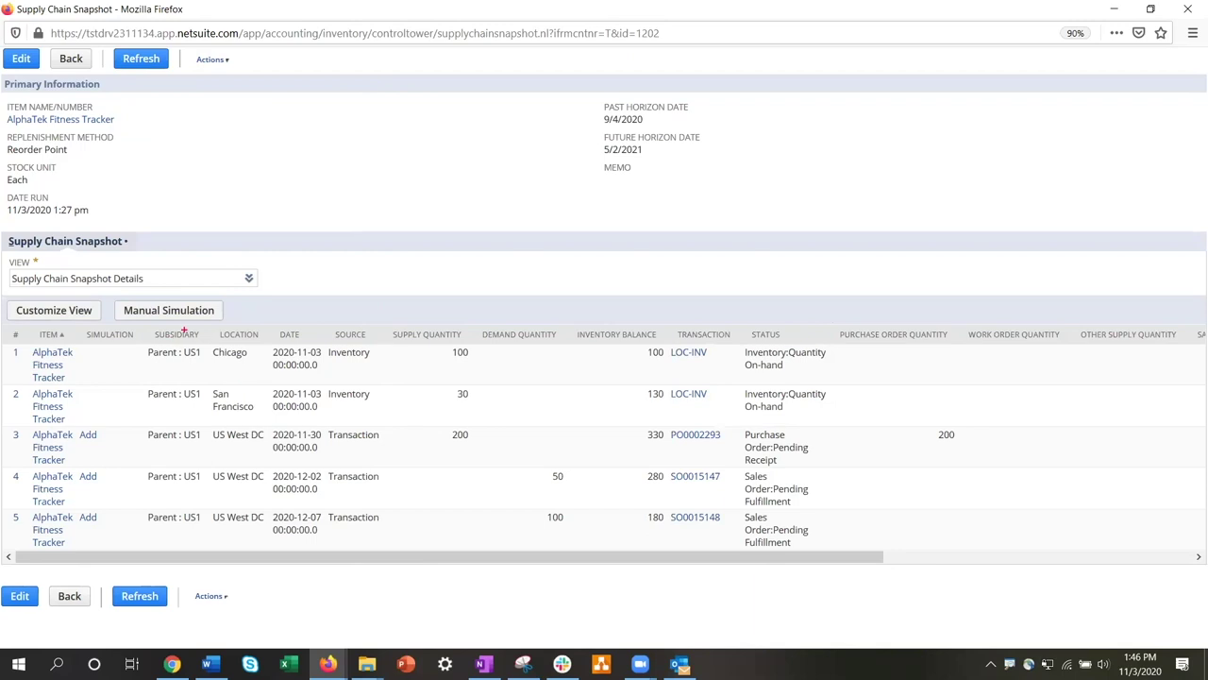
pyautogui.moveTo(200, 324); pyautogui.dragTo(516, 382)
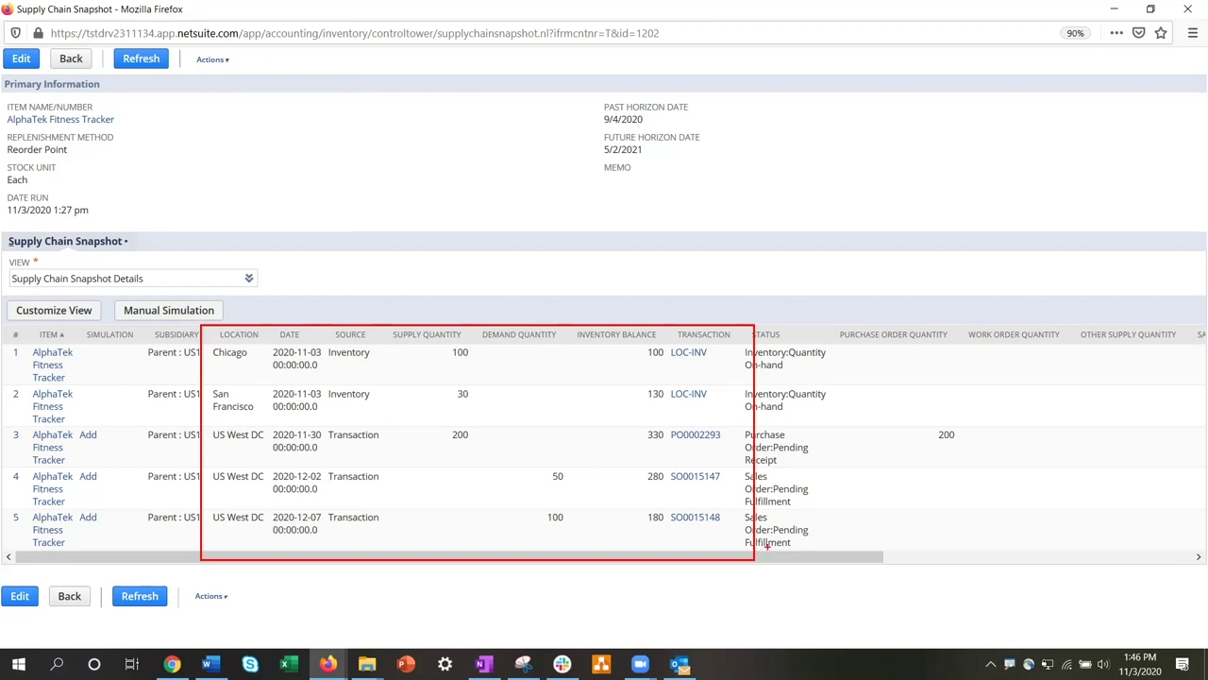
pyautogui.press('Escape')
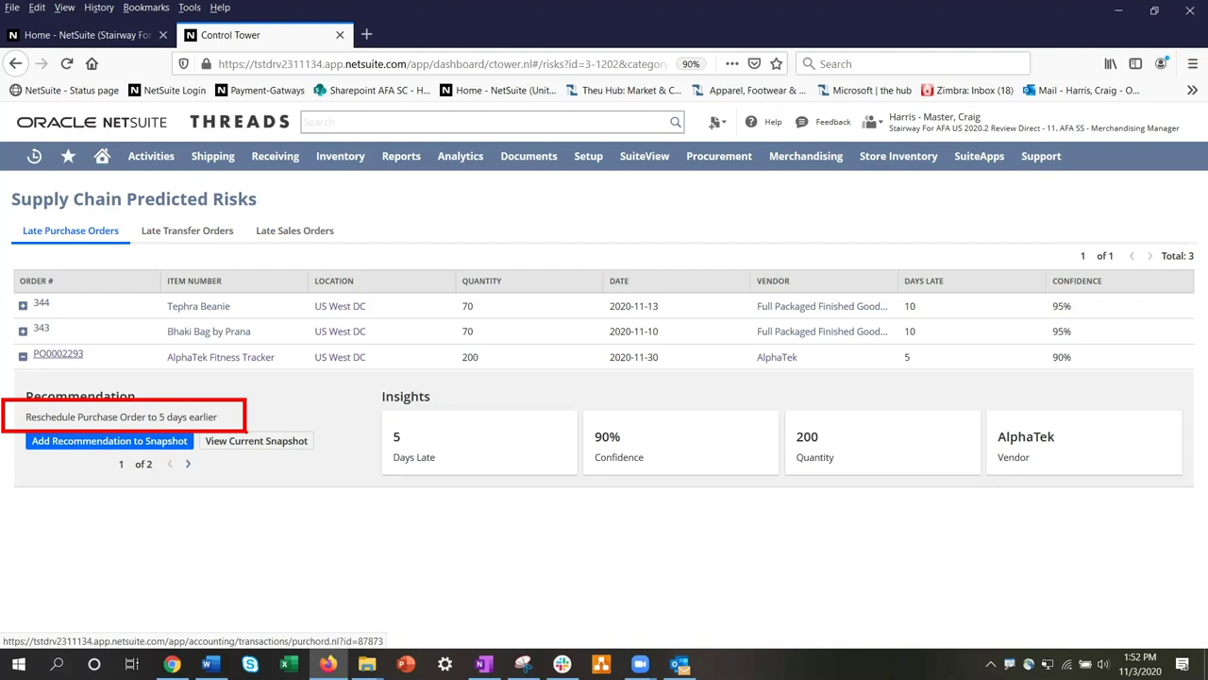
# - Review both PO0002293 recommendations and add the reschedule-5-days-earlier one to the snapshot
pyautogui.click(187, 464)
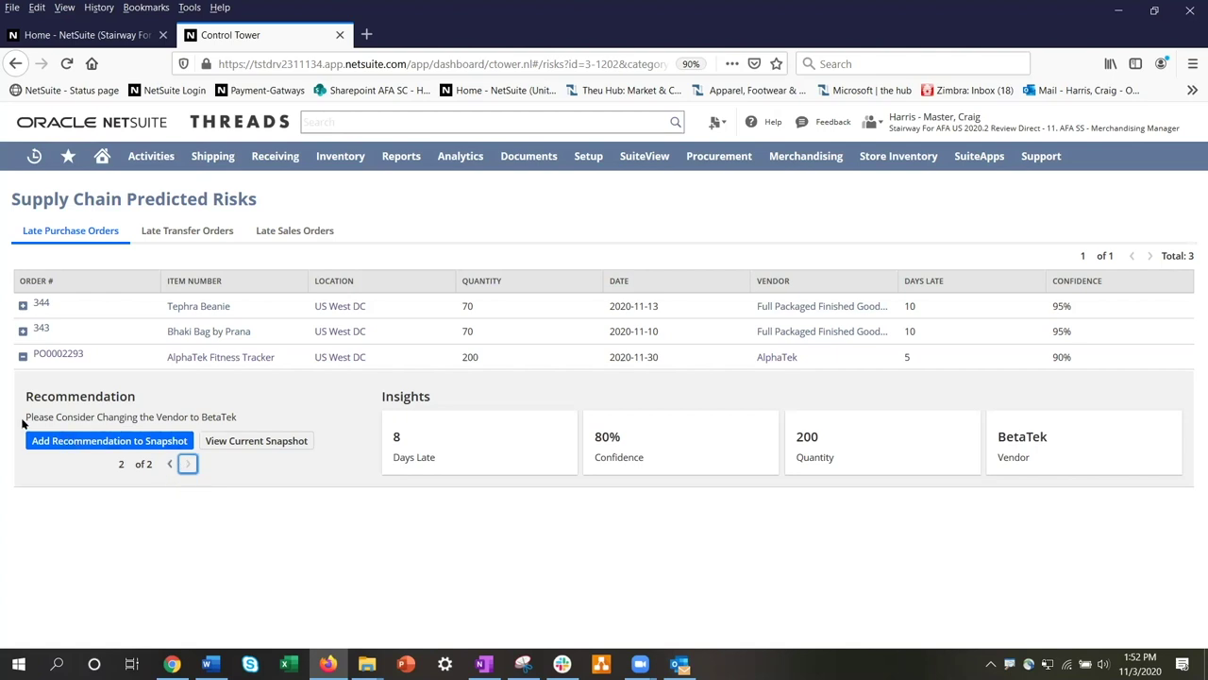
pyautogui.moveTo(4, 392)
pyautogui.mouseDown()
pyautogui.moveTo(210, 433)
pyautogui.moveTo(282, 432)
pyautogui.mouseUp()
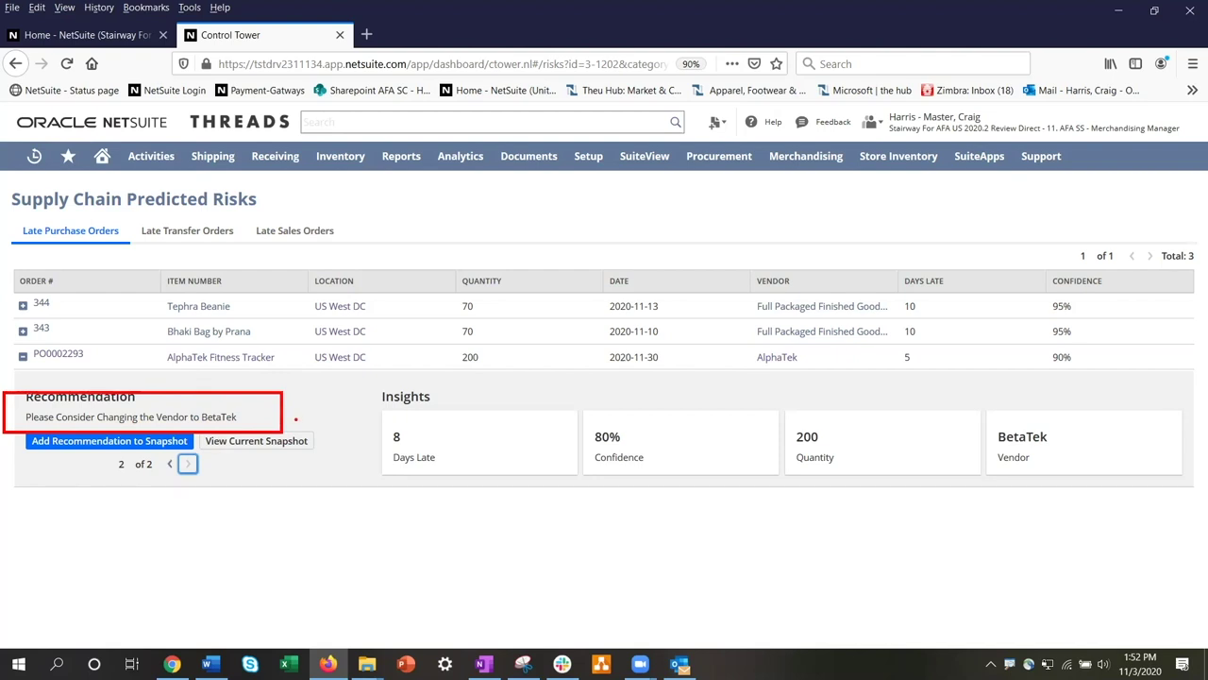
pyautogui.moveTo(347, 391); pyautogui.dragTo(520, 475)
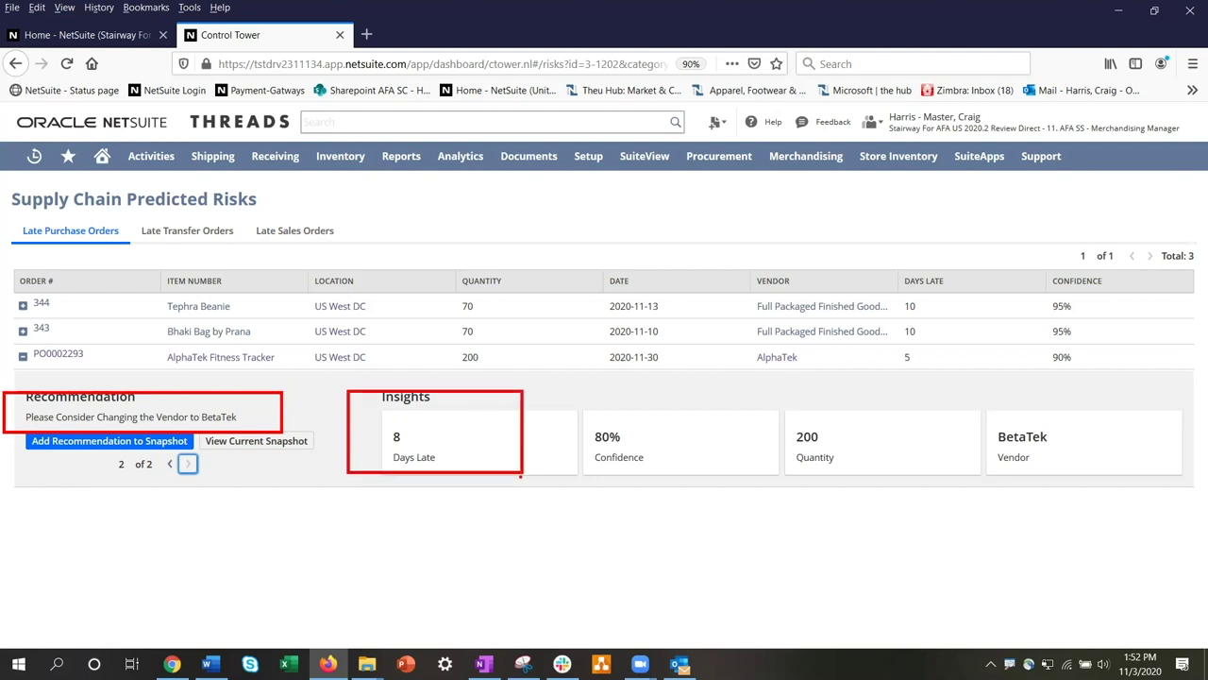
pyautogui.moveTo(583, 388); pyautogui.dragTo(763, 477)
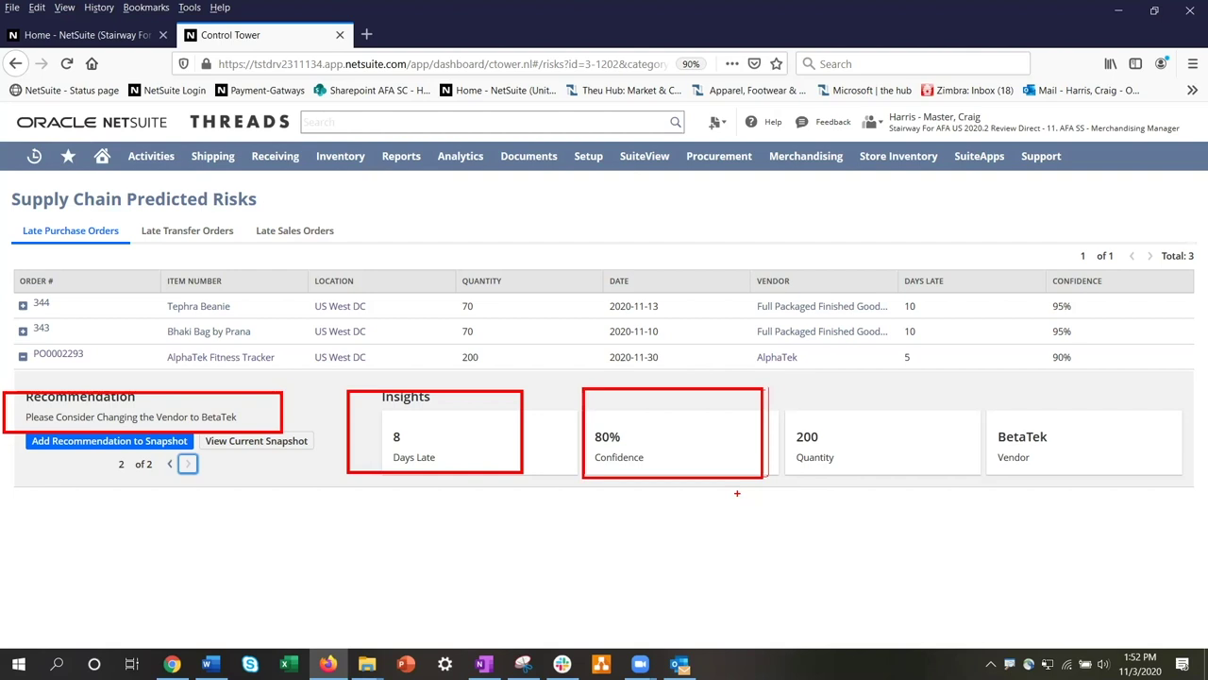
pyautogui.press('Escape')
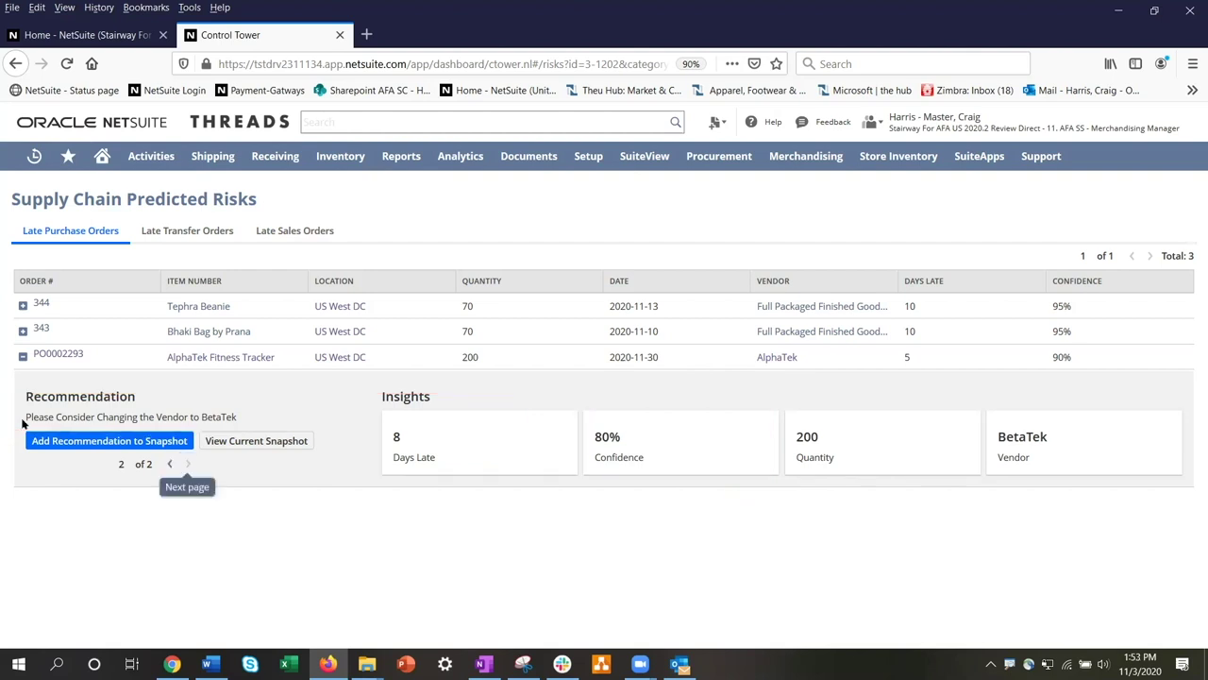
pyautogui.click(168, 464)
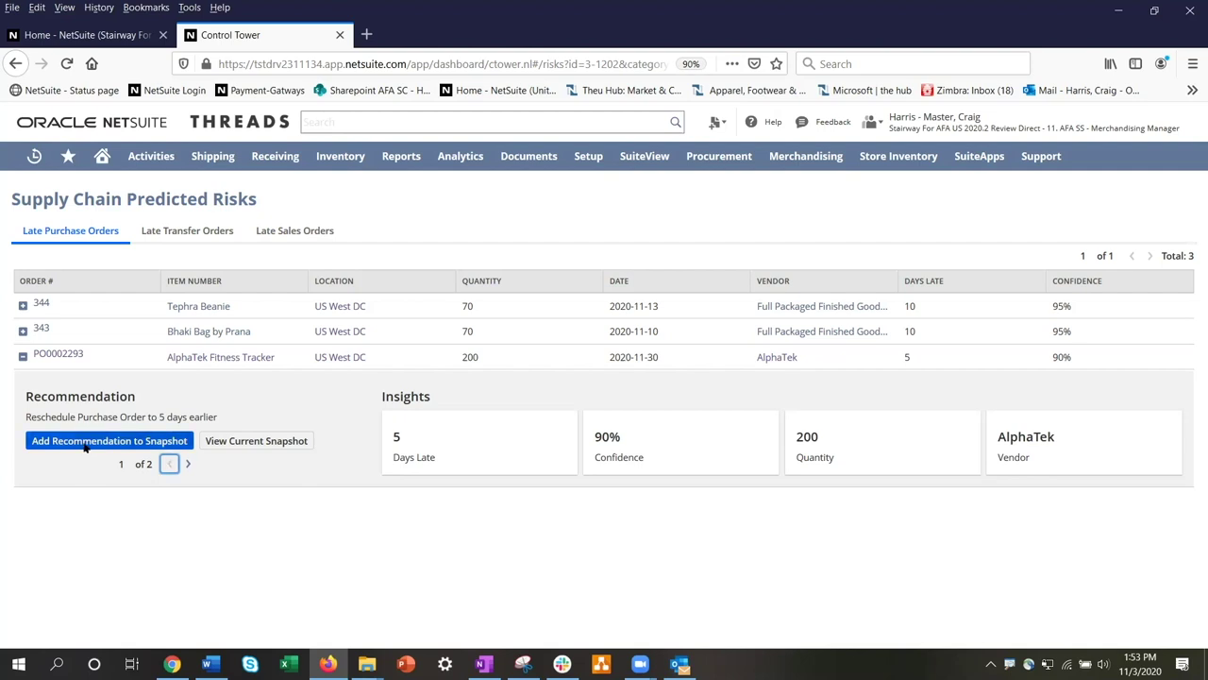
pyautogui.click(85, 447)
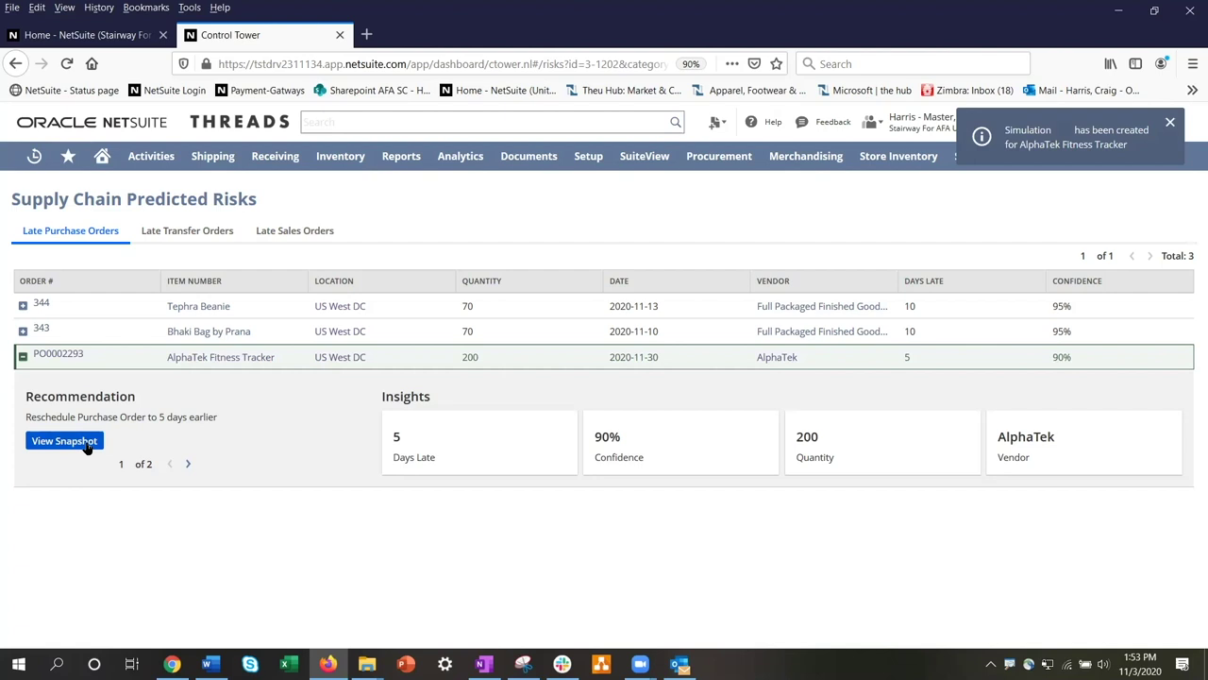
# - Open PO0002293 and the AlphaTek vendor record in new browser tabs, viewing the vendor
pyautogui.rightClick(57, 357)
pyautogui.click(104, 362)
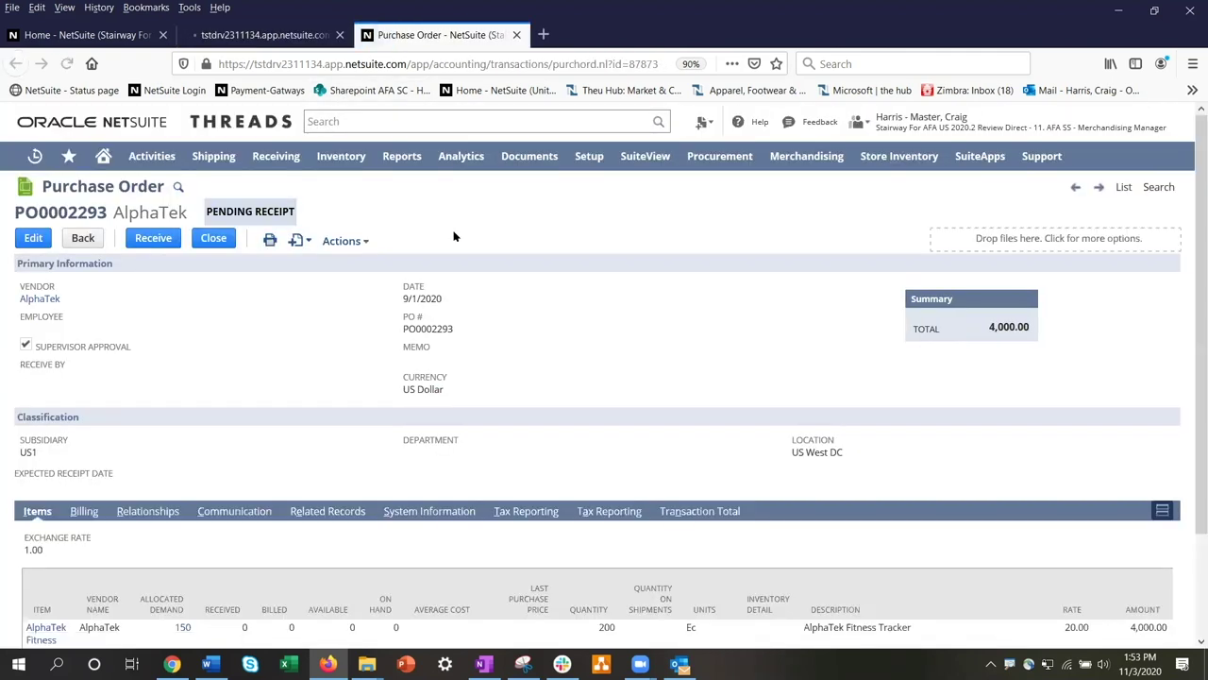
pyautogui.rightClick(32, 298)
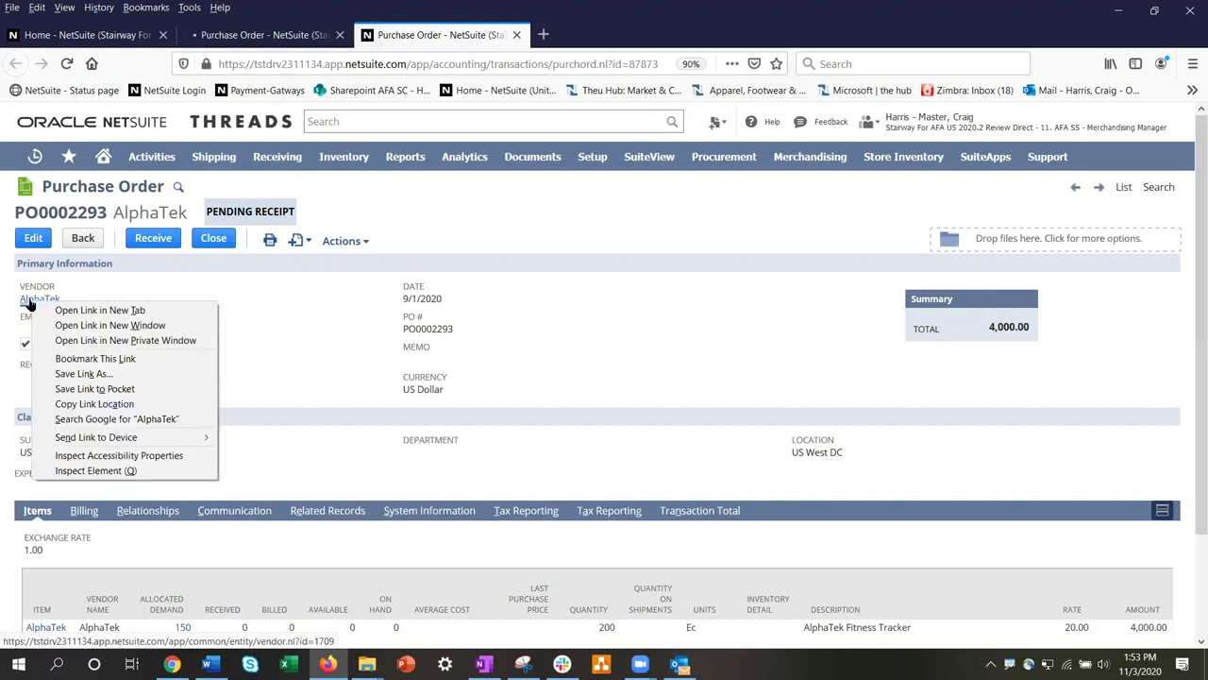
pyautogui.click(71, 308)
pyautogui.hotkey('ctrl', 'Tab')
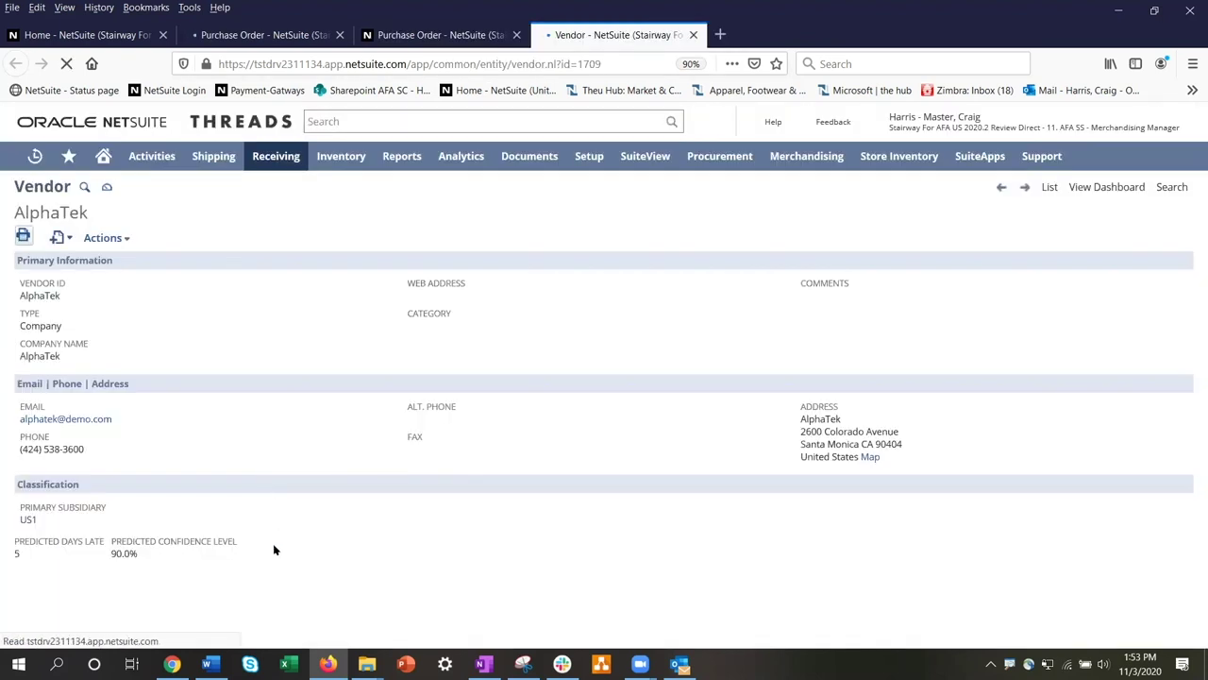
# - Show the AlphaTek vendor's Relationships and Communication messages about PO0002293
pyautogui.scroll(-1, 246, 494)
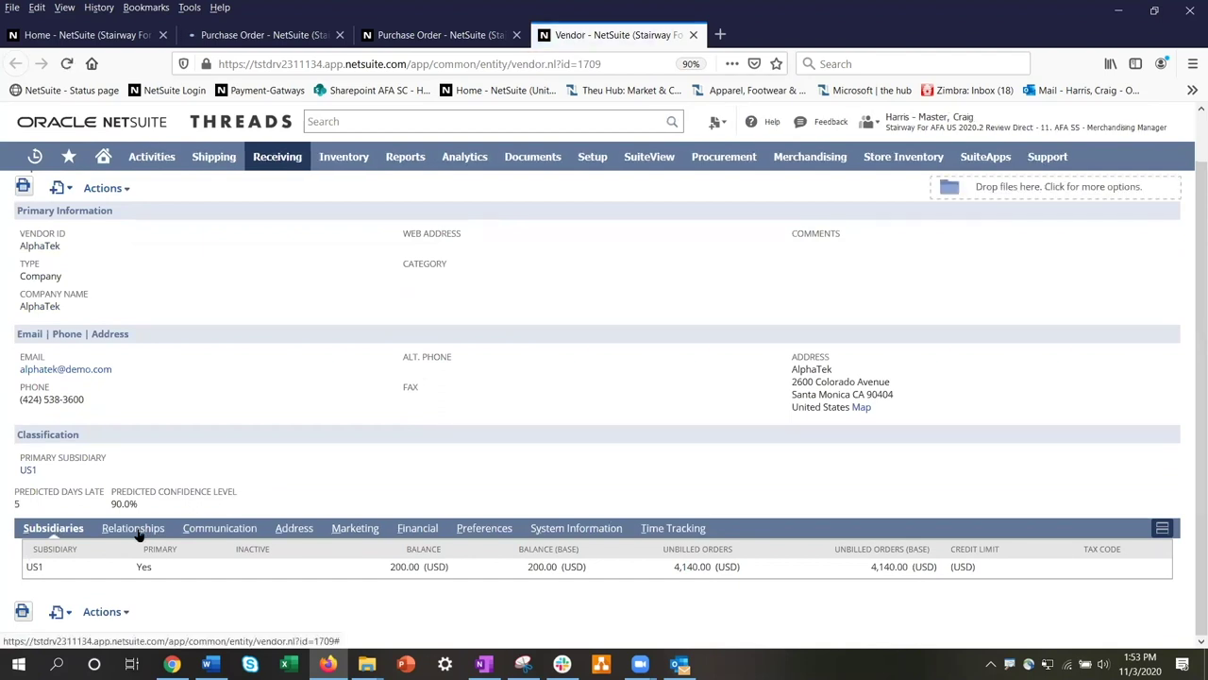
pyautogui.click(138, 531)
pyautogui.scroll(-3, 206, 465)
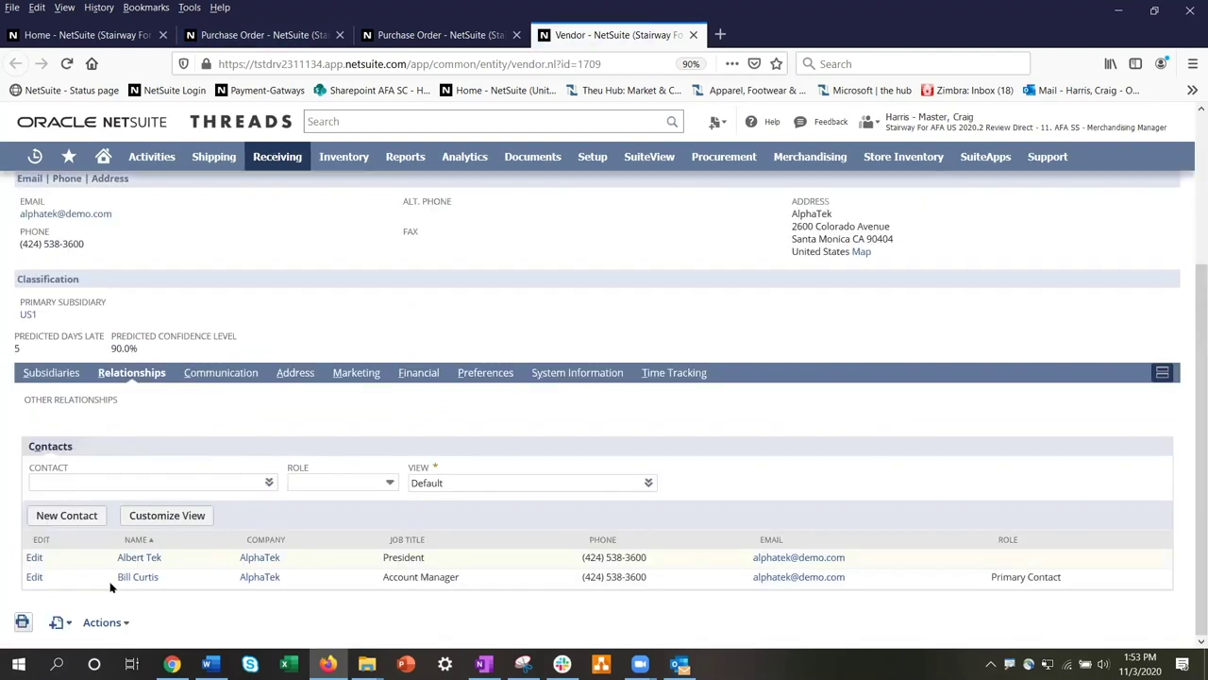
pyautogui.click(221, 373)
pyautogui.scroll(-4, 435, 547)
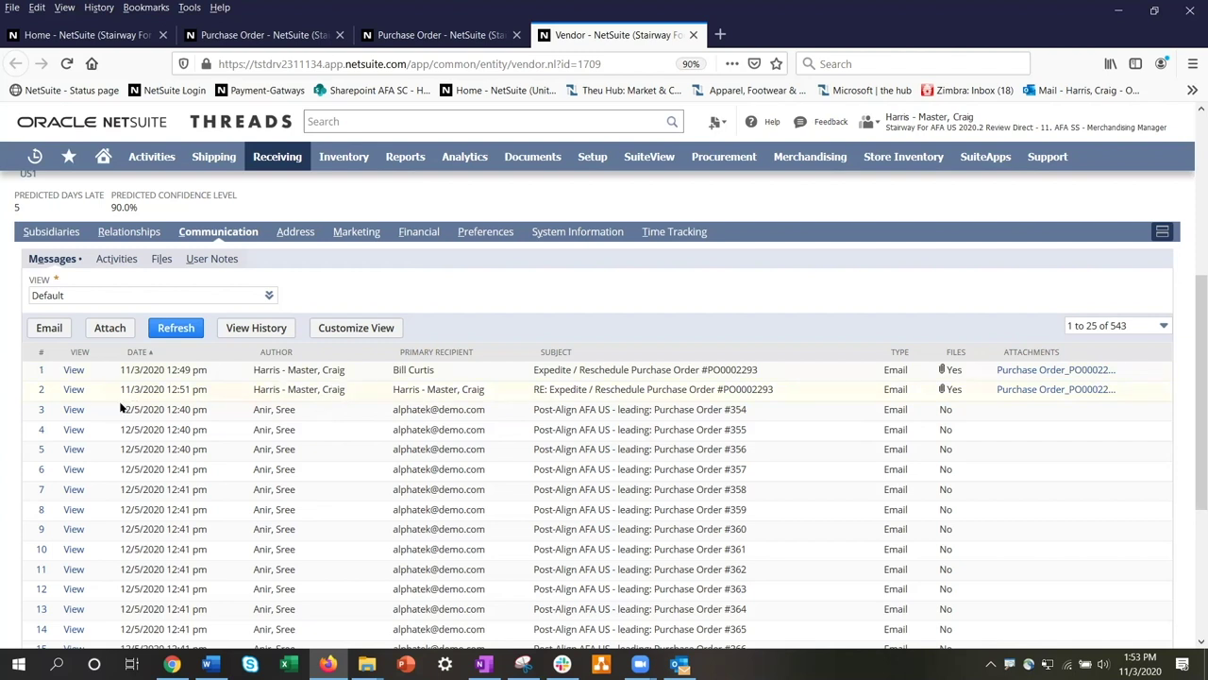
# - Read AlphaTek's email reply confirming the Nov. 25 ship date, then close the message
pyautogui.click(74, 390)
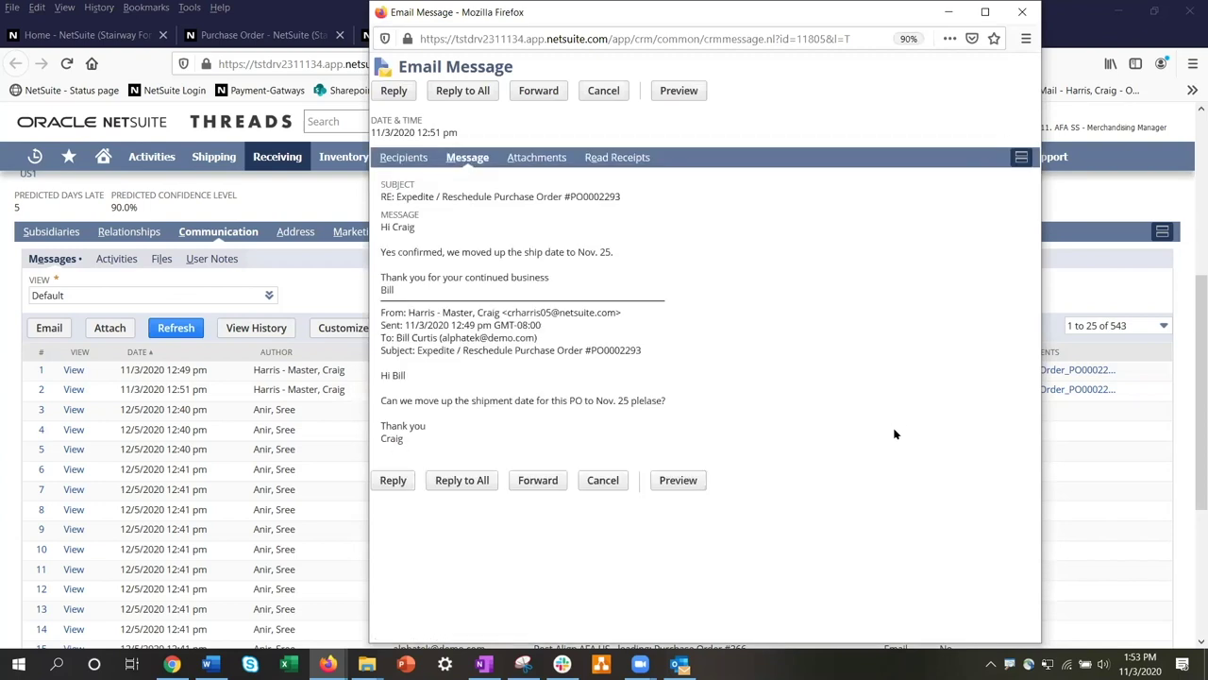
pyautogui.moveTo(368, 228); pyautogui.dragTo(717, 277)
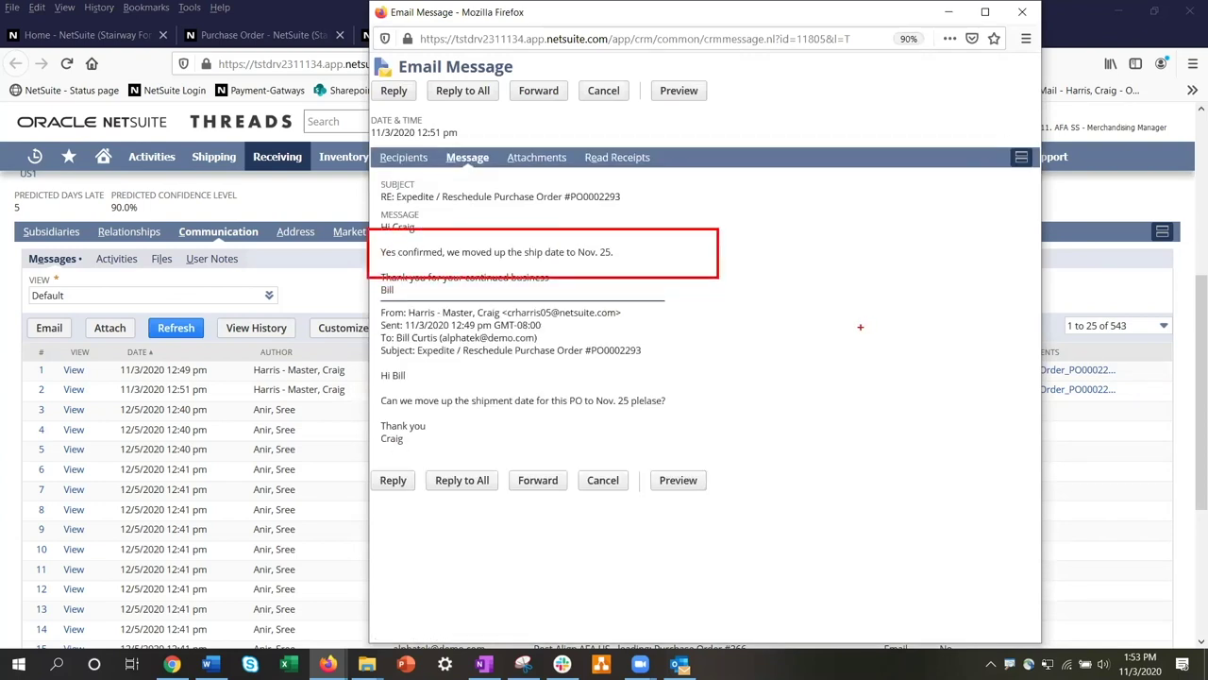
pyautogui.press('Escape')
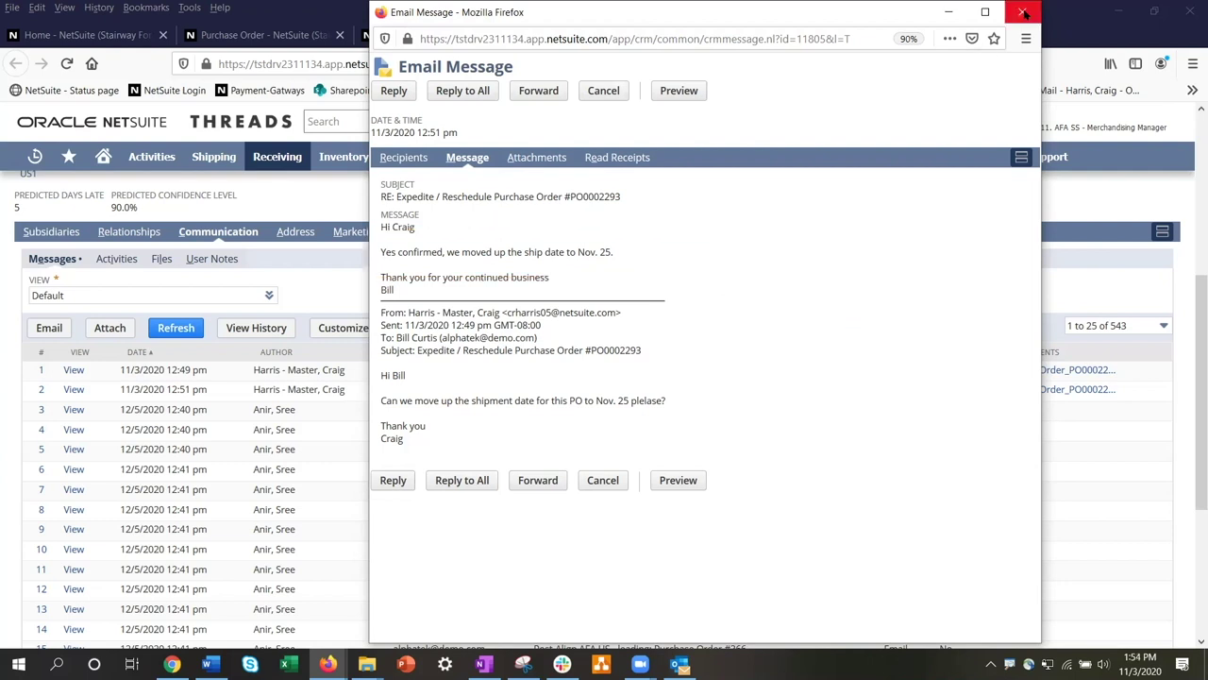
pyautogui.click(1022, 12)
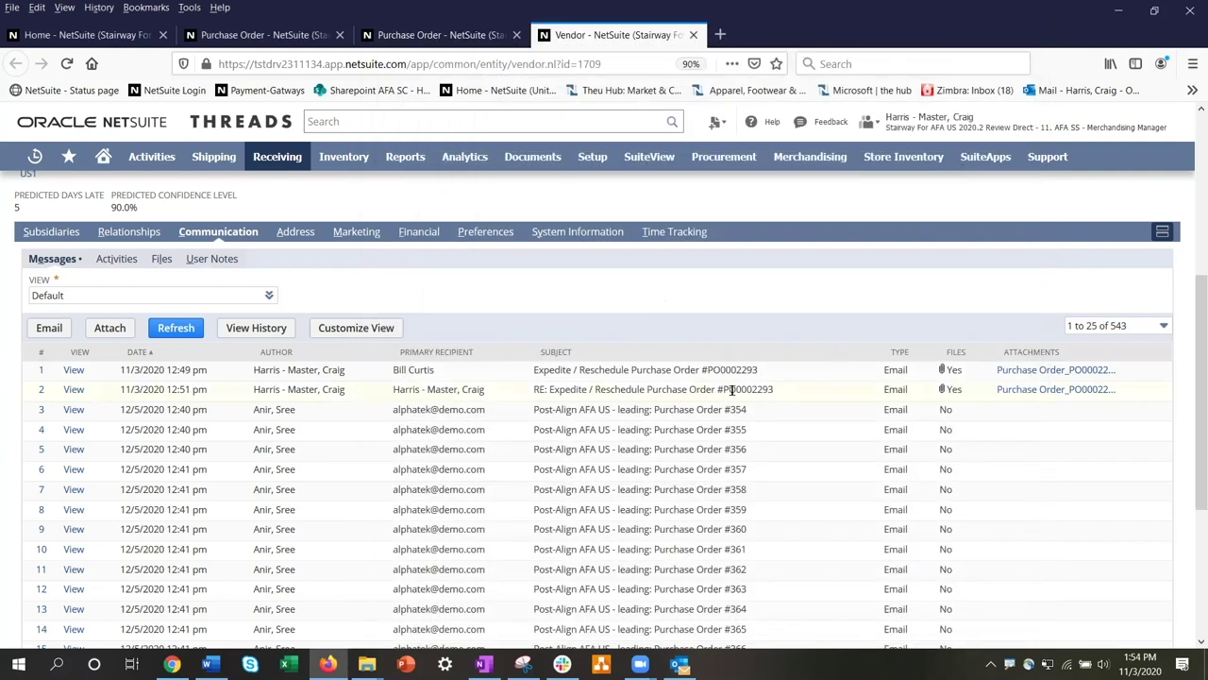
pyautogui.scroll(5, 347, 211)
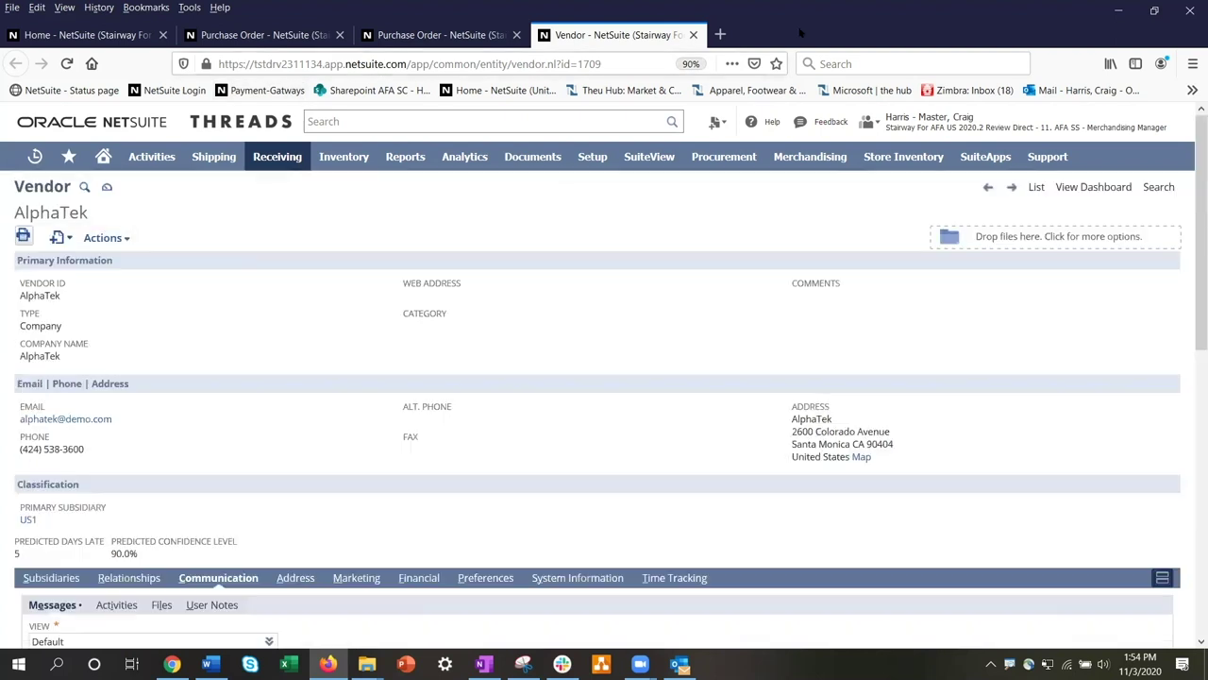
# - Change PO0002293's expected receipt date from 11/30/2020 to 11/25/2020 and save the order
pyautogui.click(693, 35)
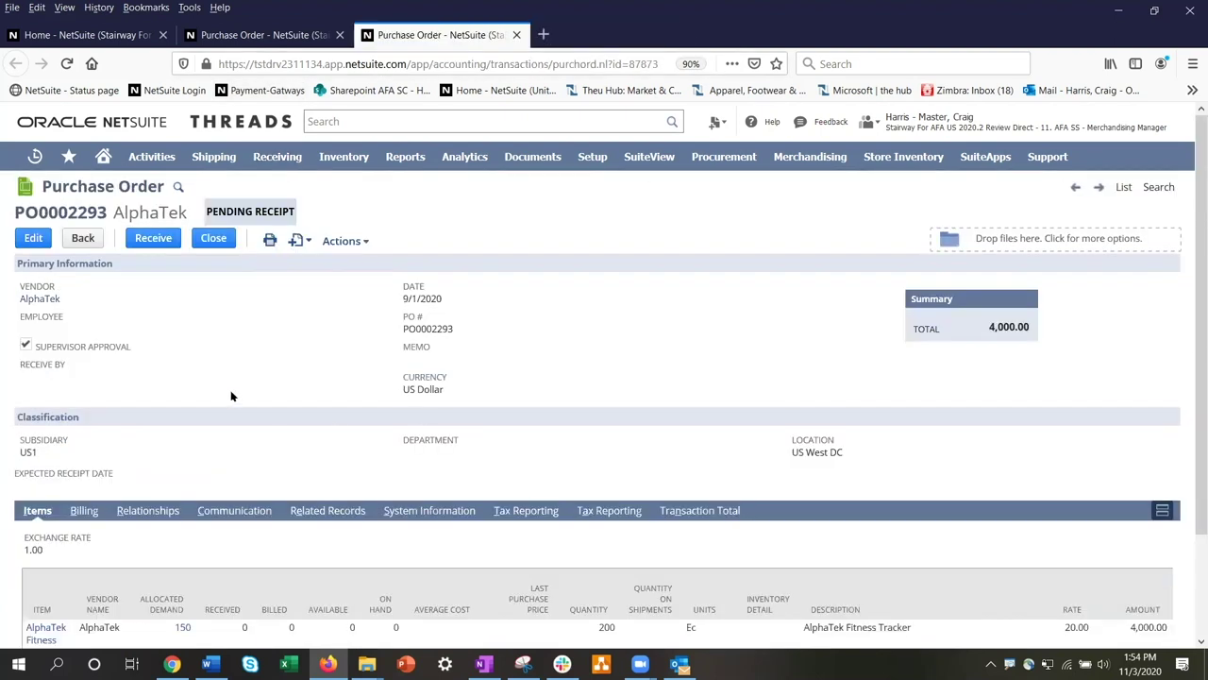
pyautogui.click(33, 239)
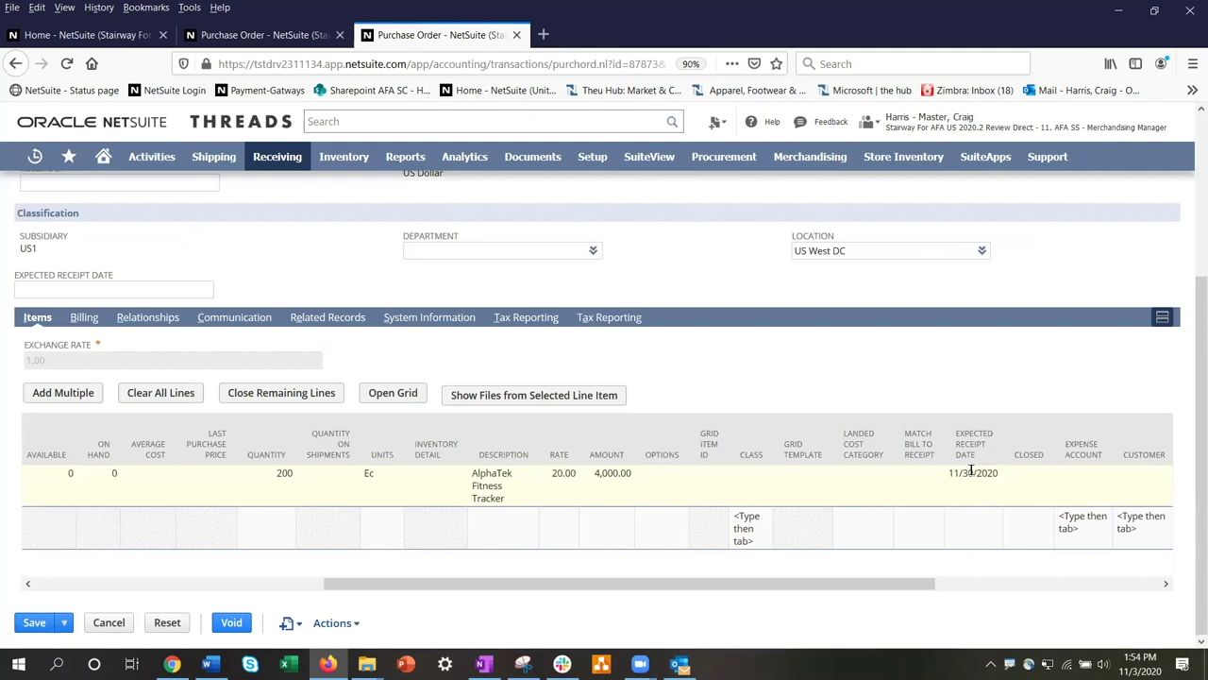
pyautogui.click(971, 472)
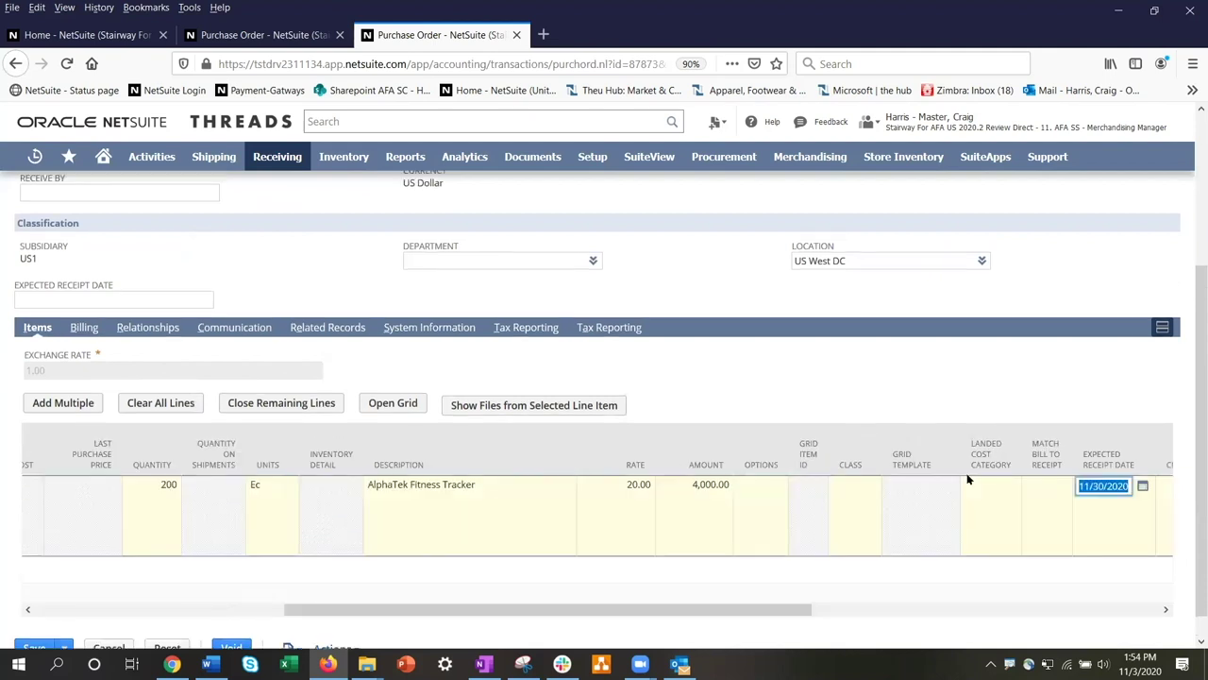
pyautogui.click(1100, 485)
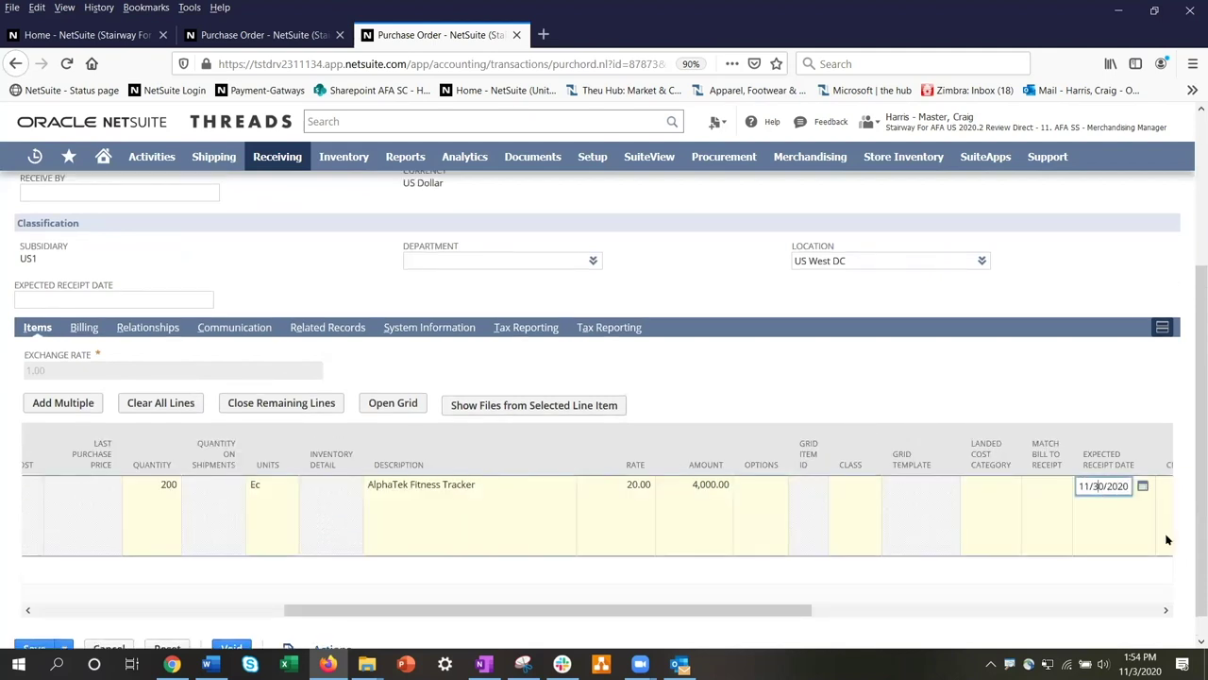
pyautogui.press('BackSpace')
pyautogui.press('Delete')
pyautogui.write('25')
pyautogui.scroll(3, 157, 270)
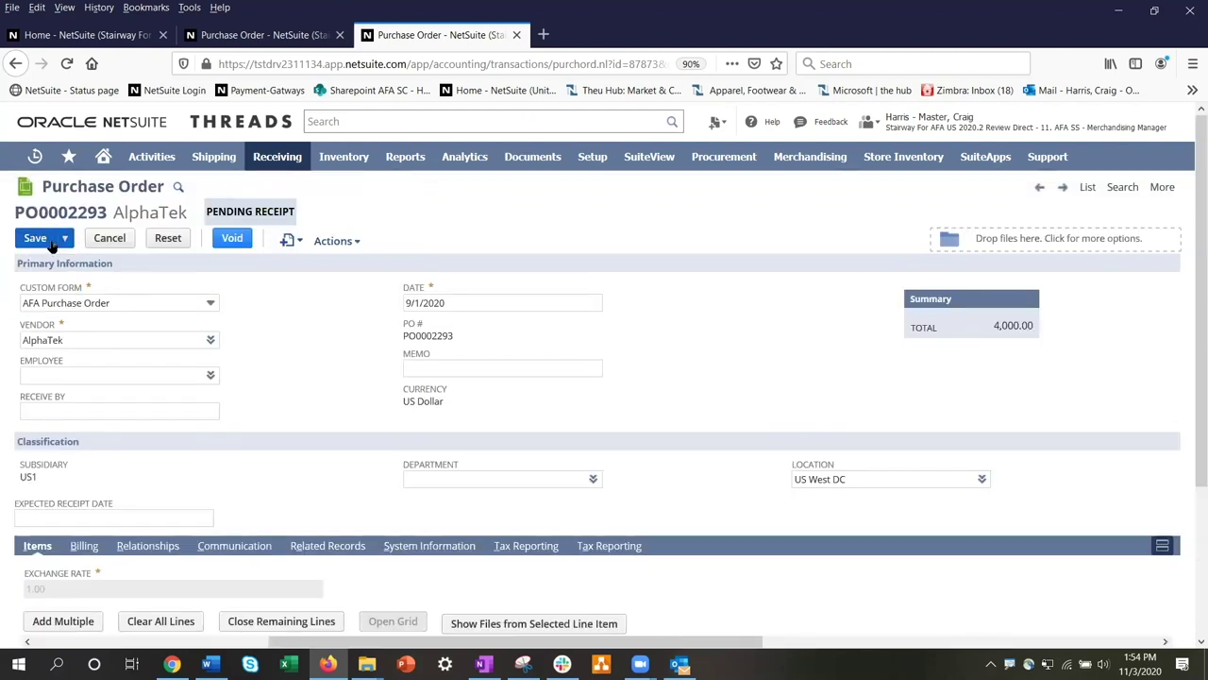
pyautogui.click(51, 242)
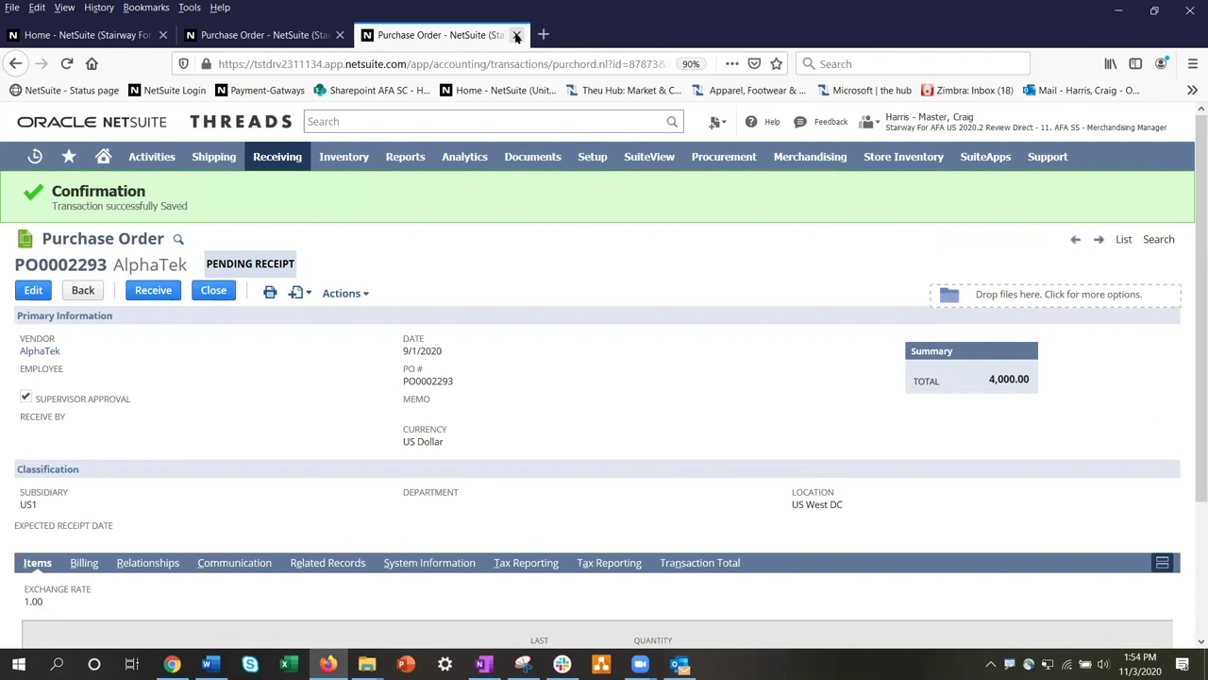
# - Close the purchase order and return to the Control Tower Dashboard, now showing two late orders
pyautogui.click(516, 36)
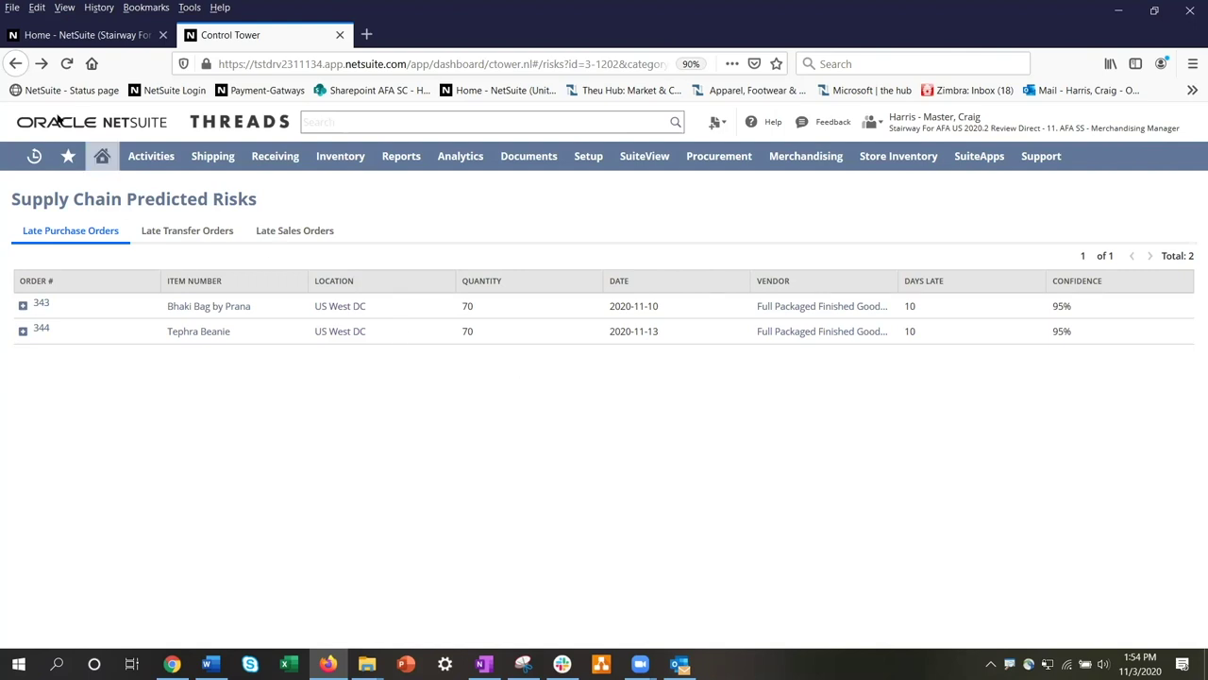
pyautogui.click(13, 65)
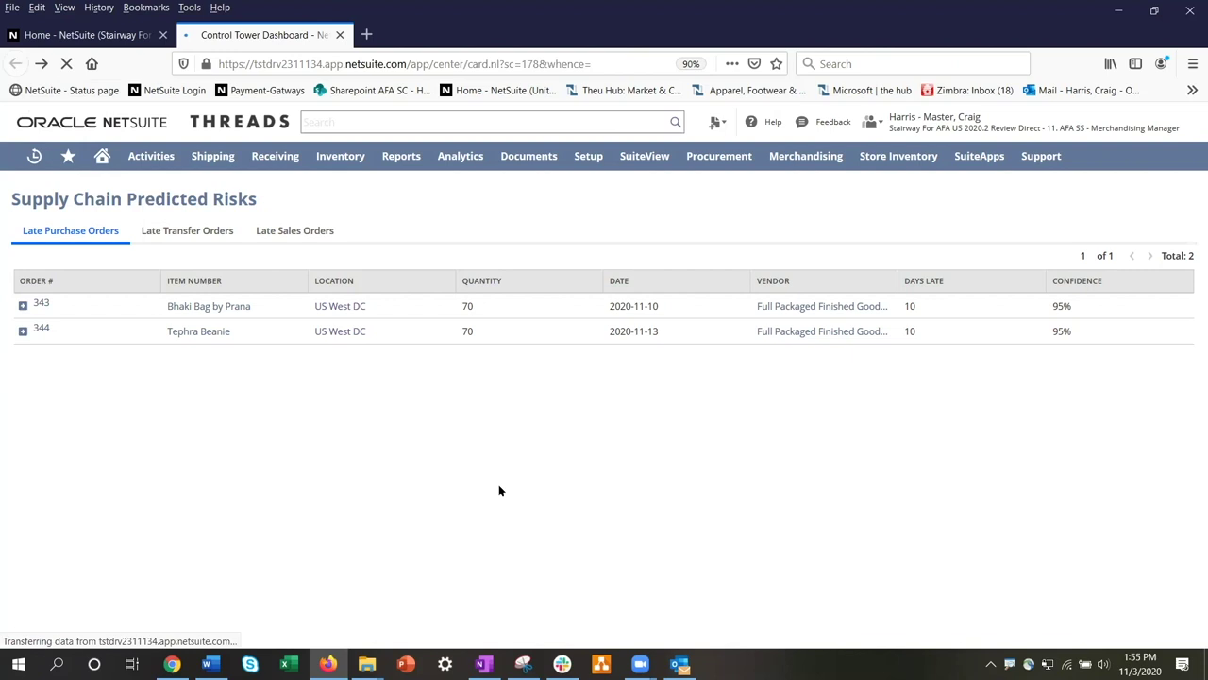